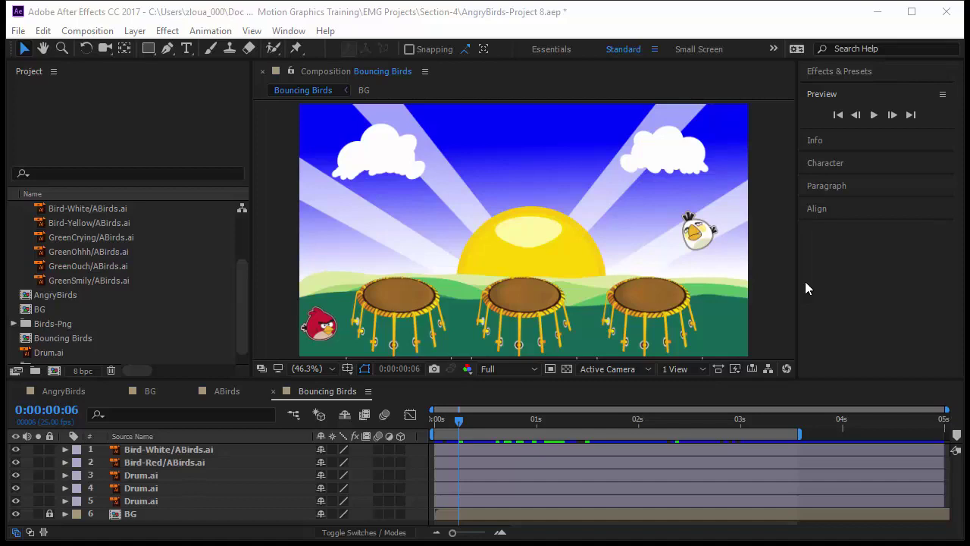
Create a new composition named "graph" with the HDV/HDTV 720 25 preset
left_click(54, 370)
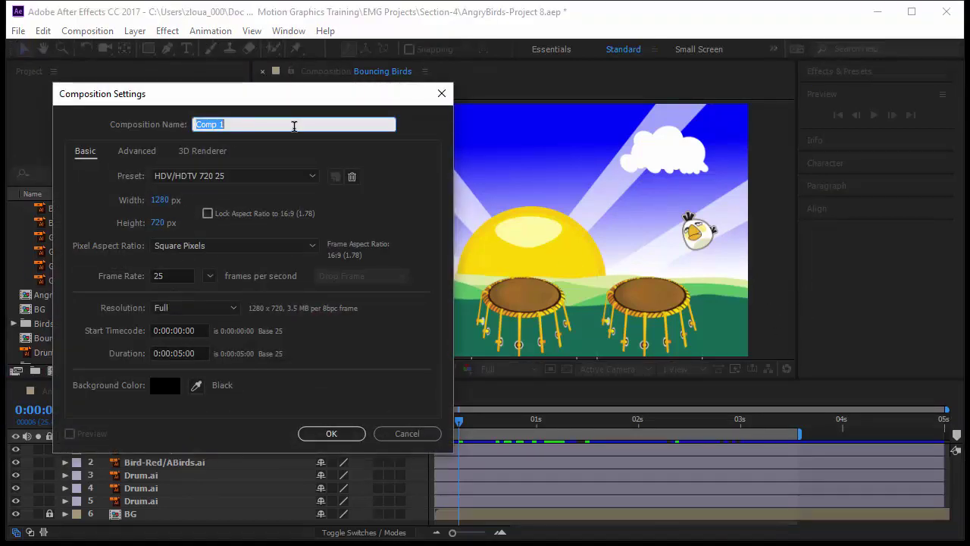
type("graph")
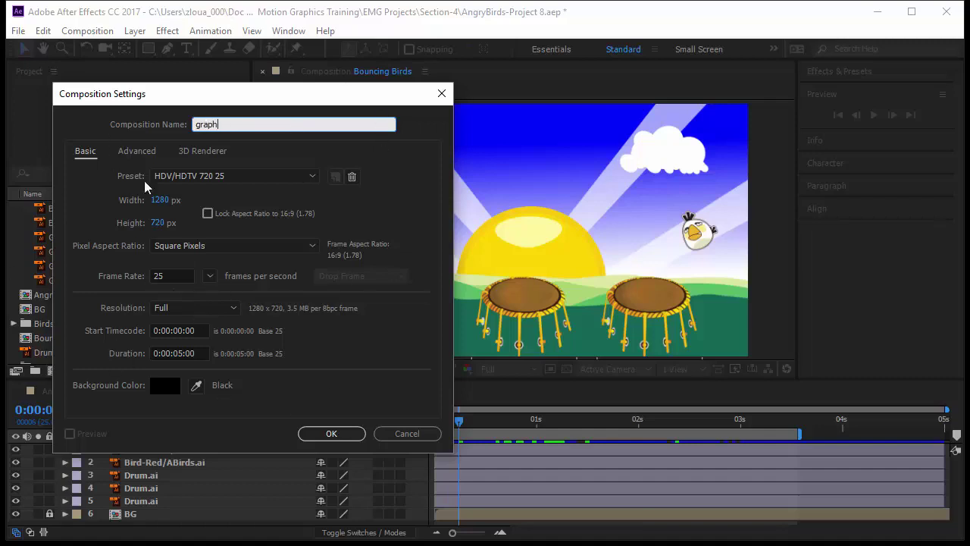
left_click(353, 436)
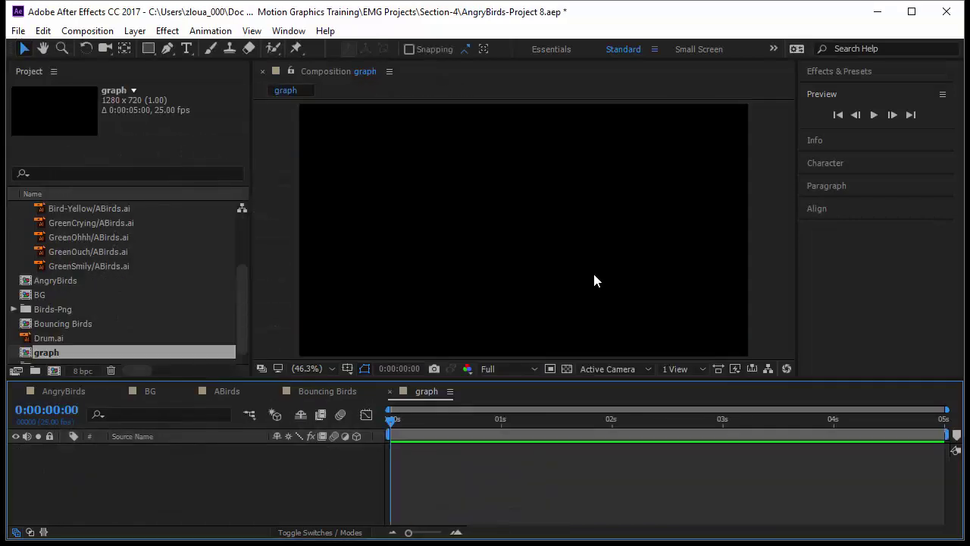
Place GreenCrying/ABirds.ai near the left edge of the graph composition and add a Position keyframe at 0 seconds
left_click(66, 228)
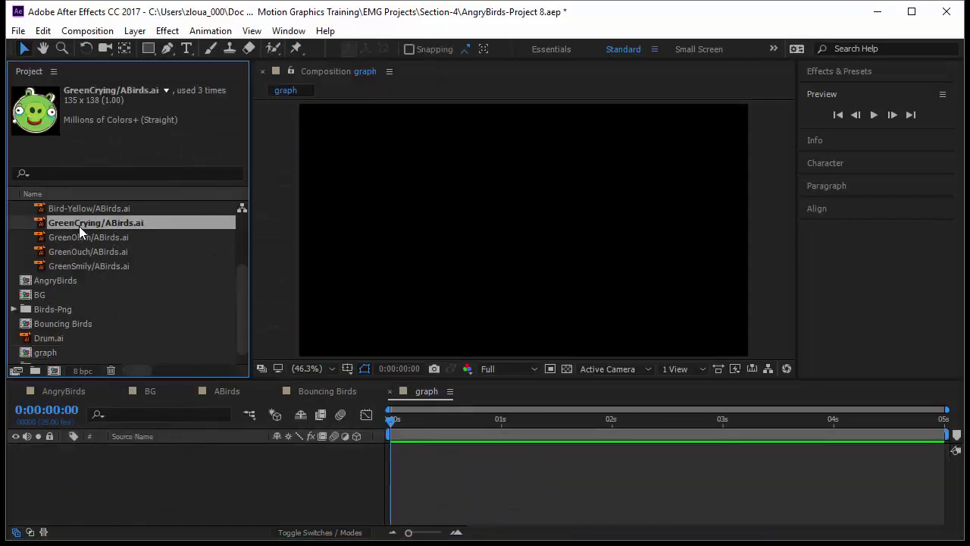
left_click_drag(78, 226, 347, 258)
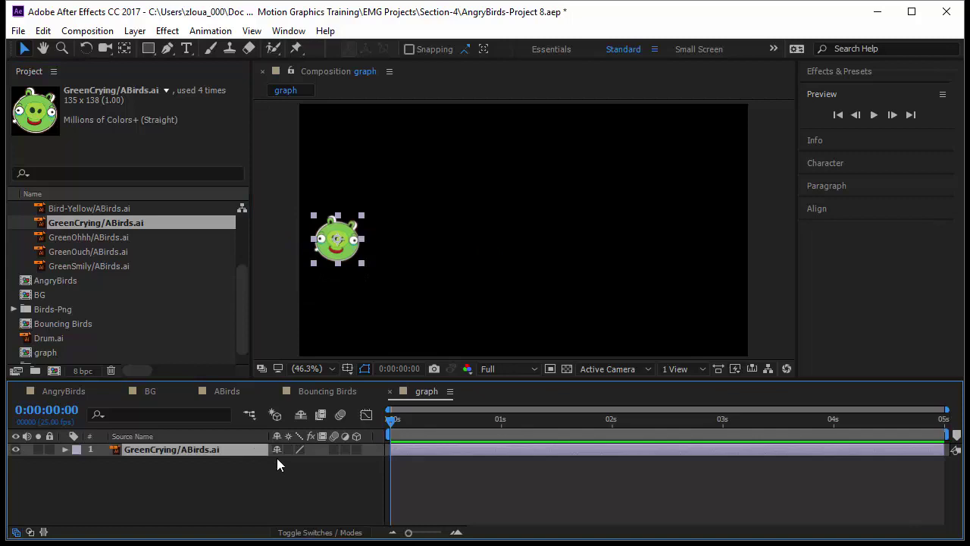
key("p")
left_click(103, 462)
At 2 seconds, move the green character horizontally to the right side of the frame, about 1163, 385, and return to the start
left_click_drag(386, 421, 606, 449)
left_click(335, 246)
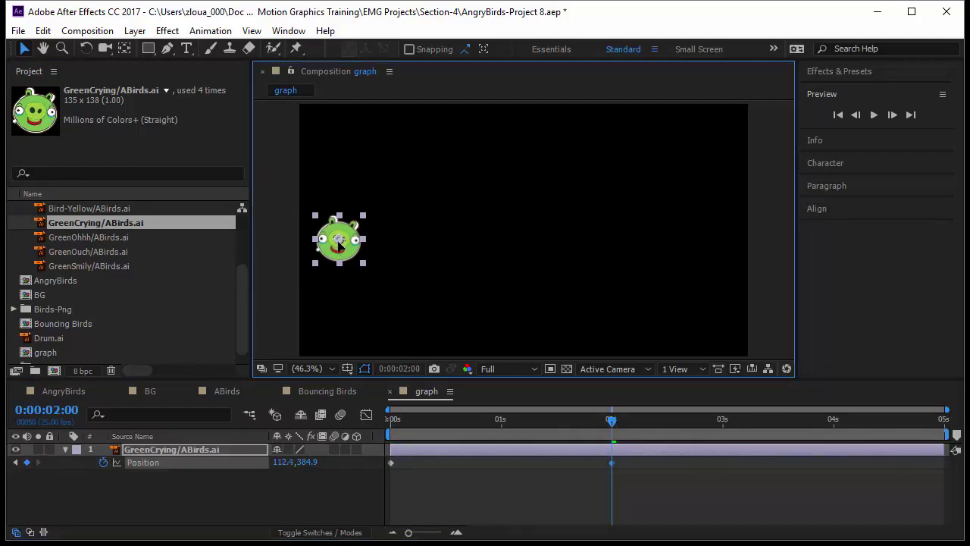
left_click_drag(334, 246, 546, 246)
left_click_drag(635, 262, 699, 256)
key("Page_Up")
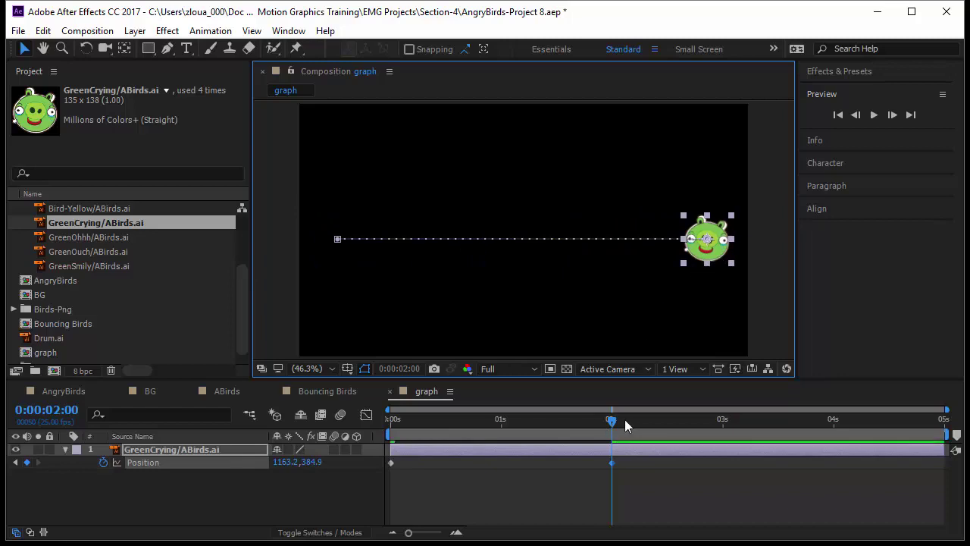
left_click(542, 432)
key("Home")
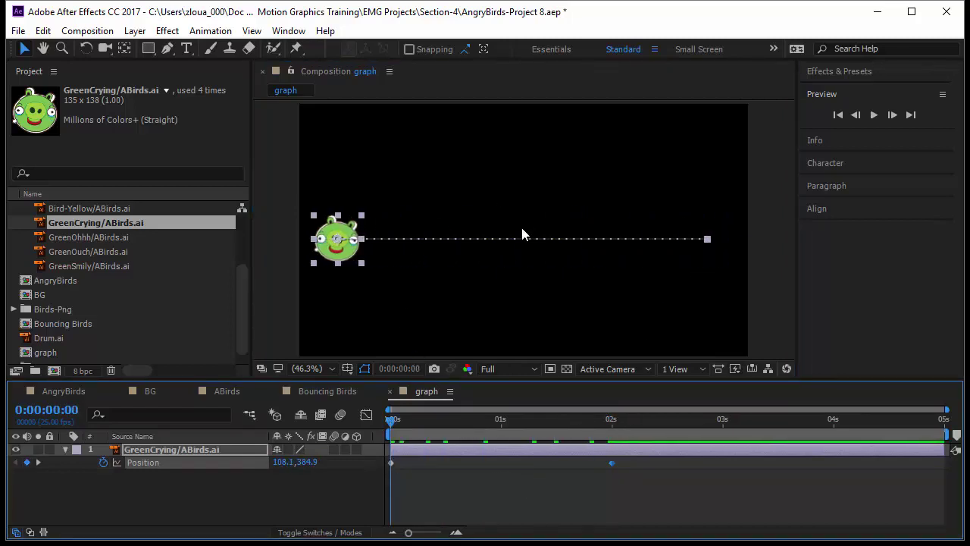
Check the Keyframe Interpolation settings of both Position keyframes, leaving them as they are
left_click_drag(664, 487, 381, 454)
right_click(389, 463)
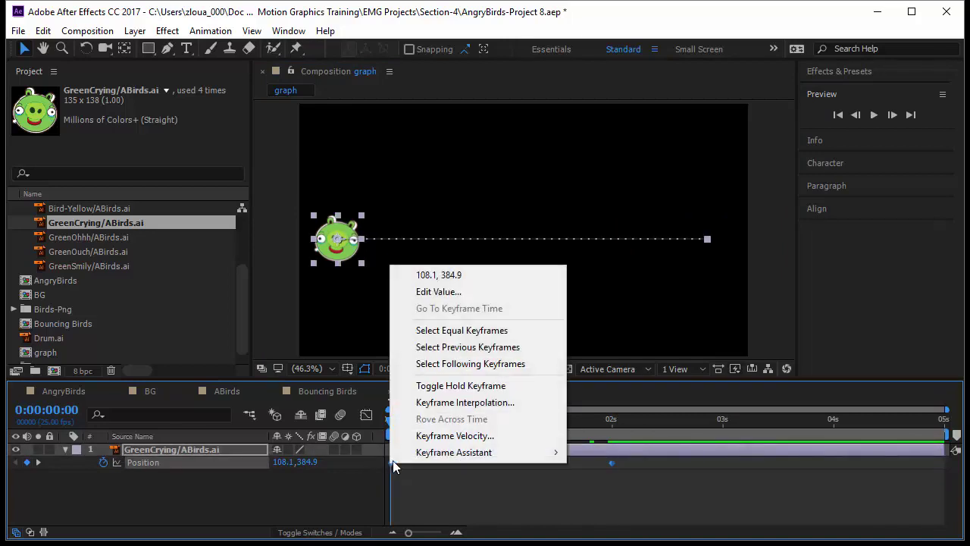
left_click(454, 403)
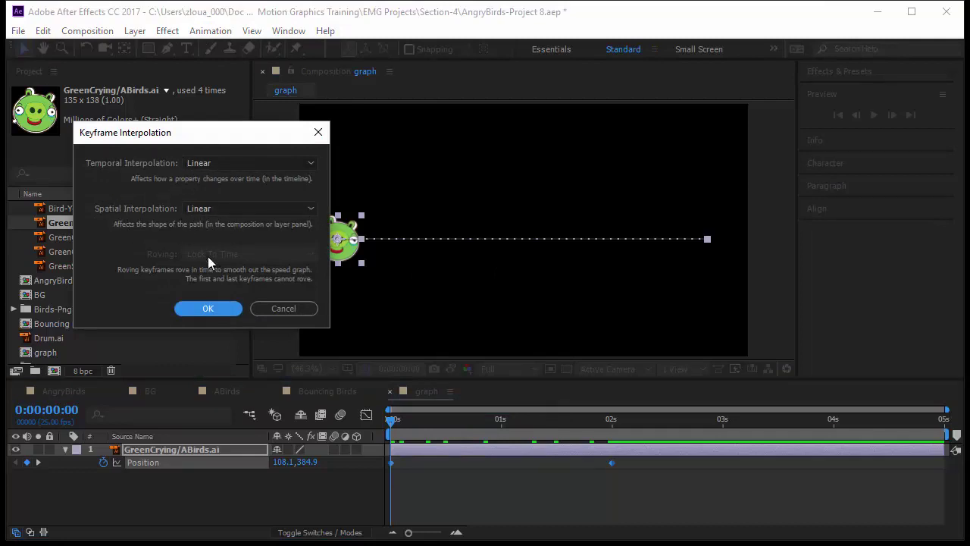
left_click(287, 312)
left_click(579, 489)
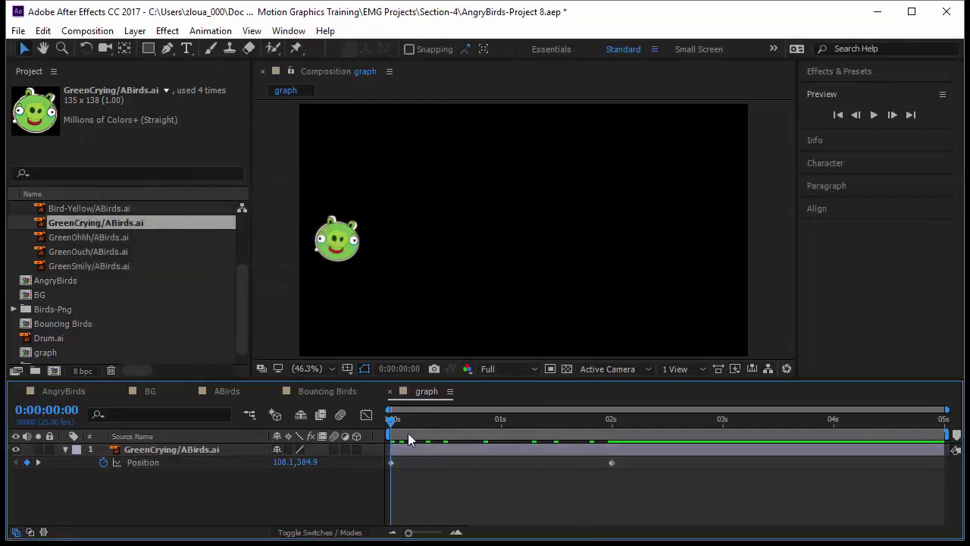
Display the Position speed graph in an enlarged Graph Editor and scrub through the movement back to the start
left_click(367, 415)
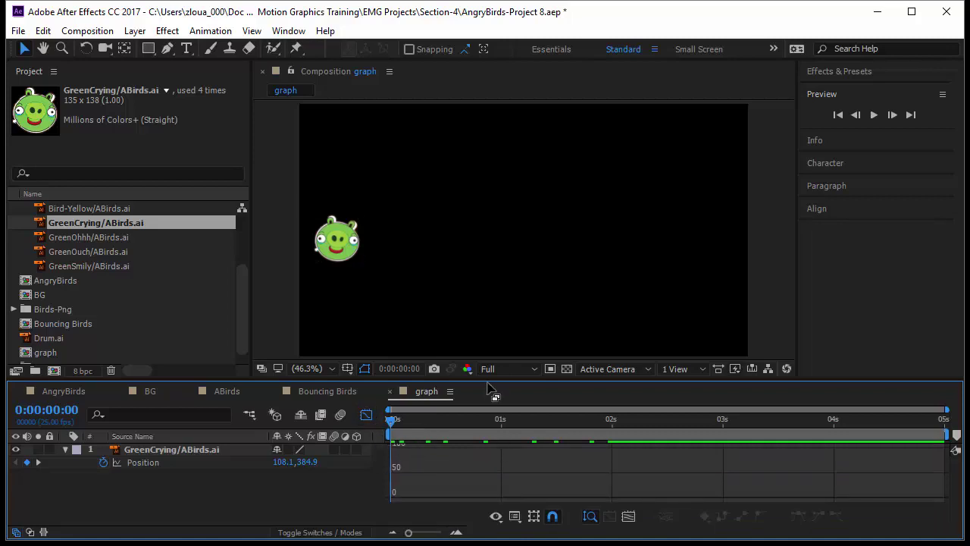
left_click_drag(493, 382, 493, 331)
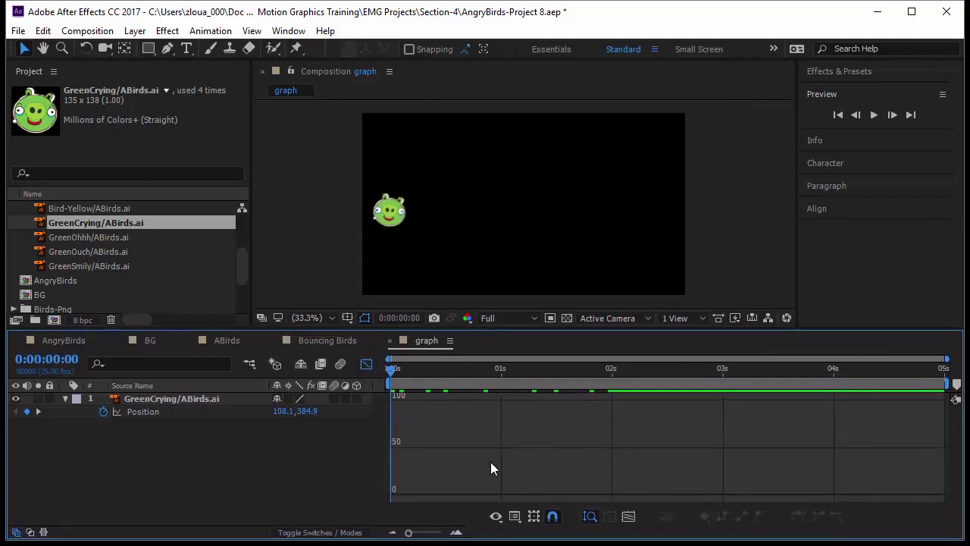
left_click(161, 414)
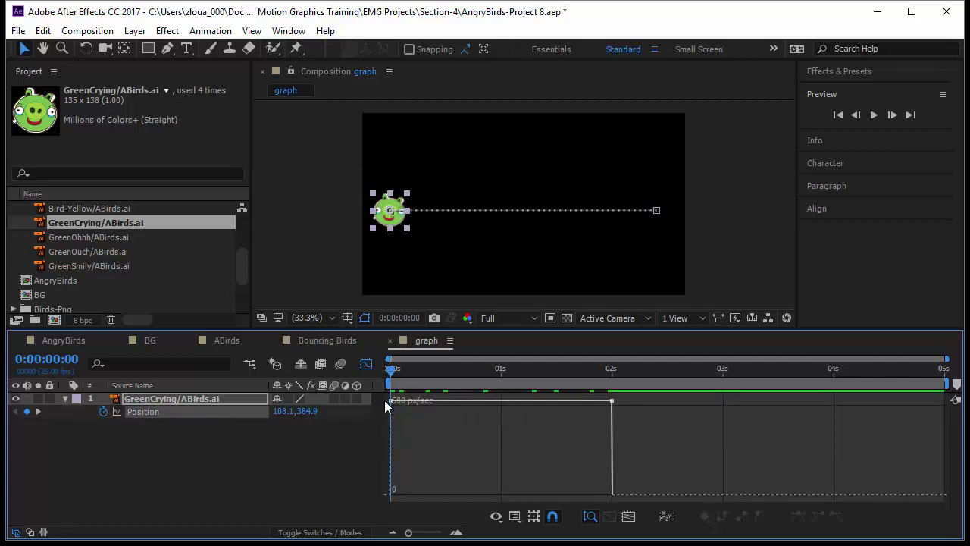
left_click(478, 401)
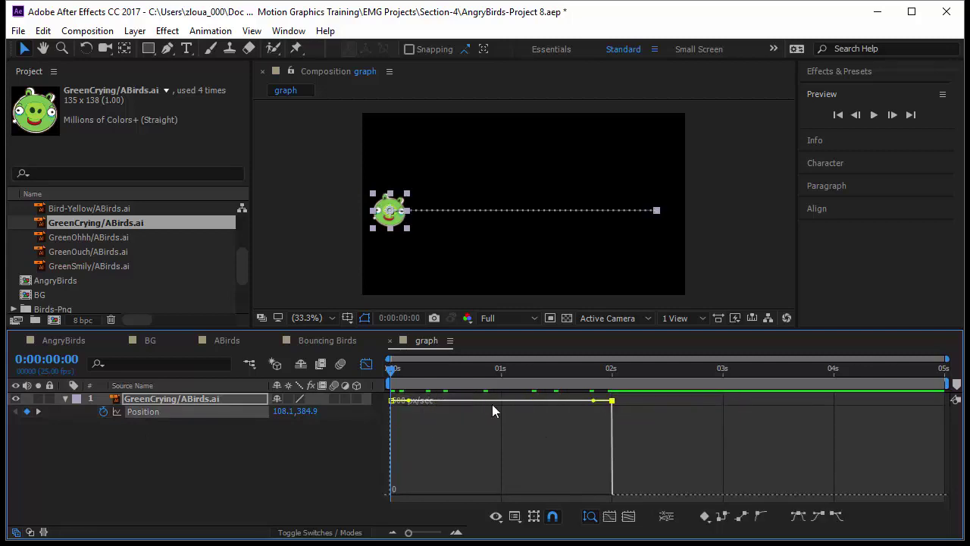
left_click_drag(391, 369, 595, 409)
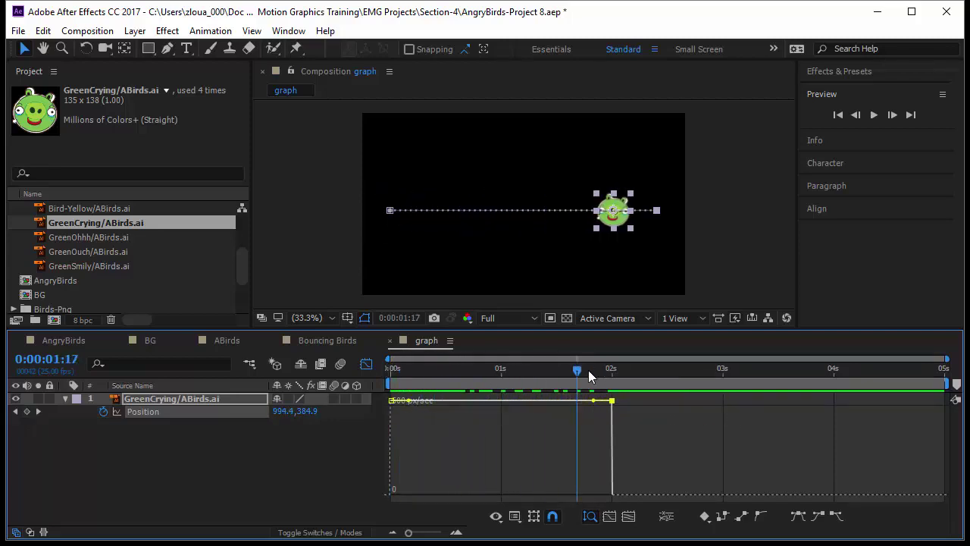
left_click_drag(571, 372, 377, 403)
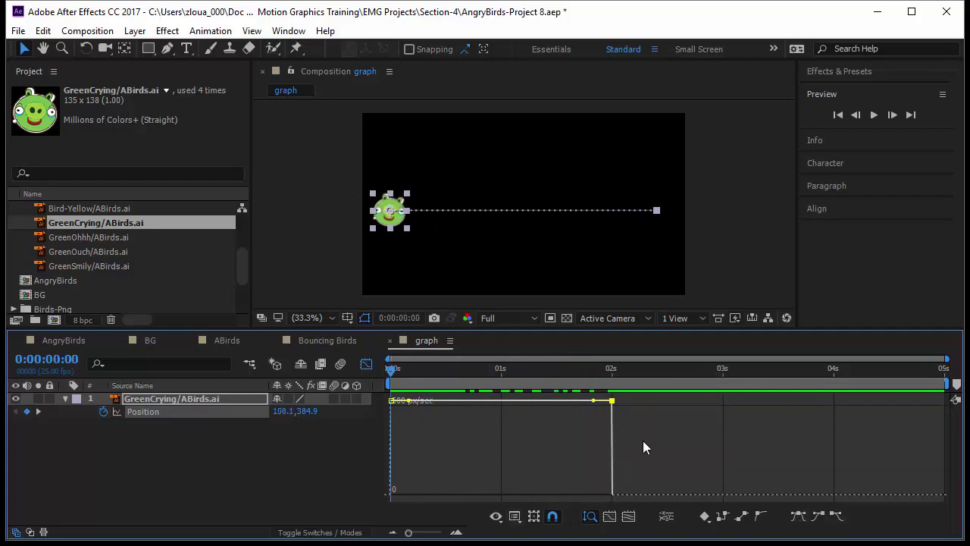
Turn off automatic graph height zoom, resize the timeline area to compare the graph's scaling, and turn automatic zoom back on
left_click(589, 517)
left_click_drag(544, 329, 549, 260)
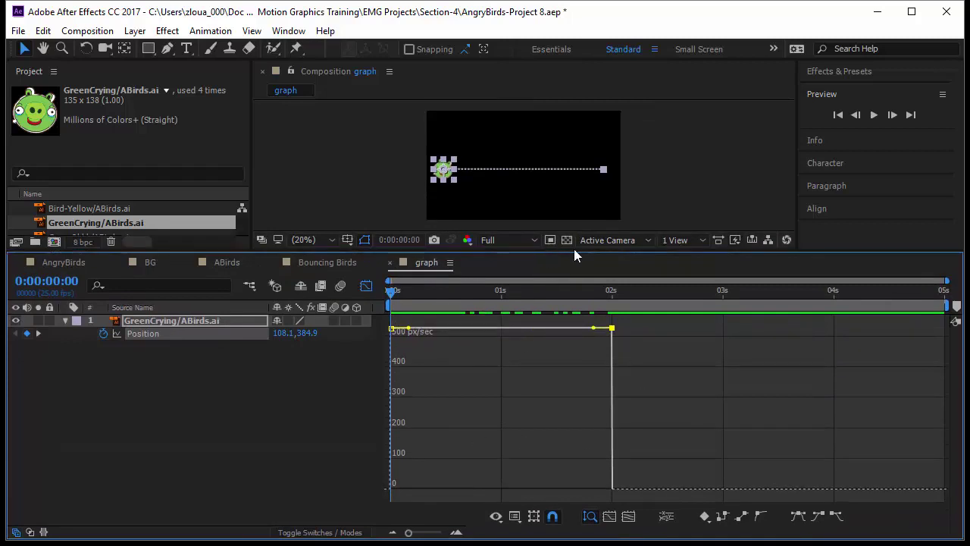
left_click_drag(572, 256, 575, 357)
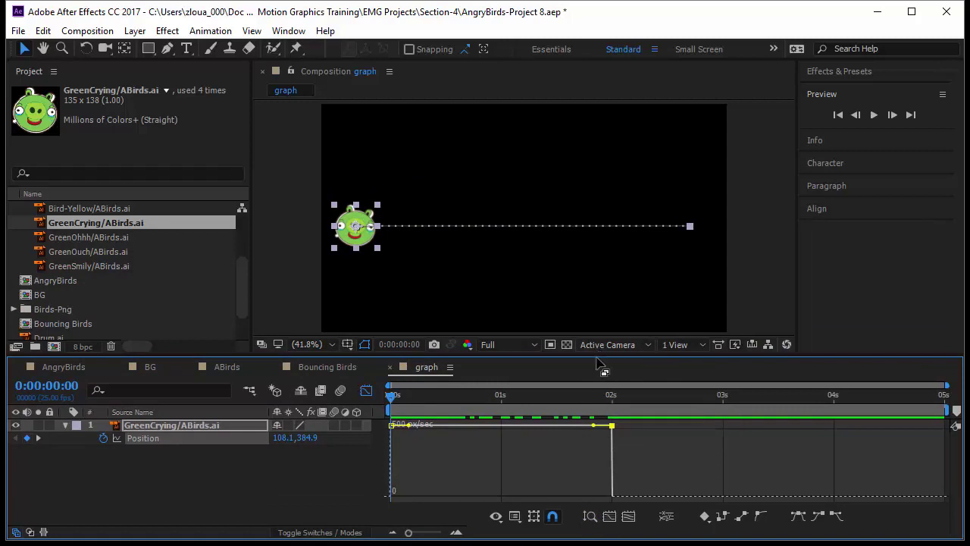
left_click_drag(597, 355, 600, 275)
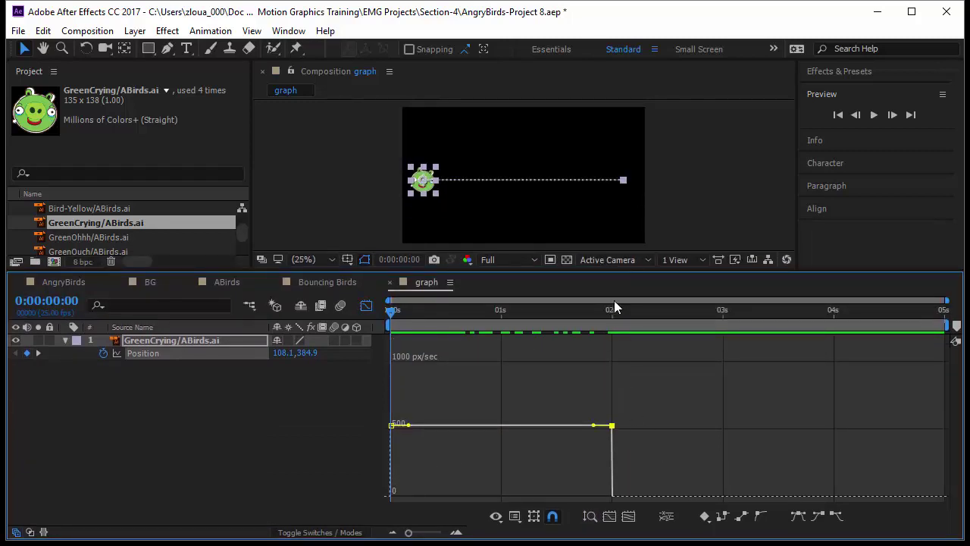
left_click_drag(622, 270, 609, 389)
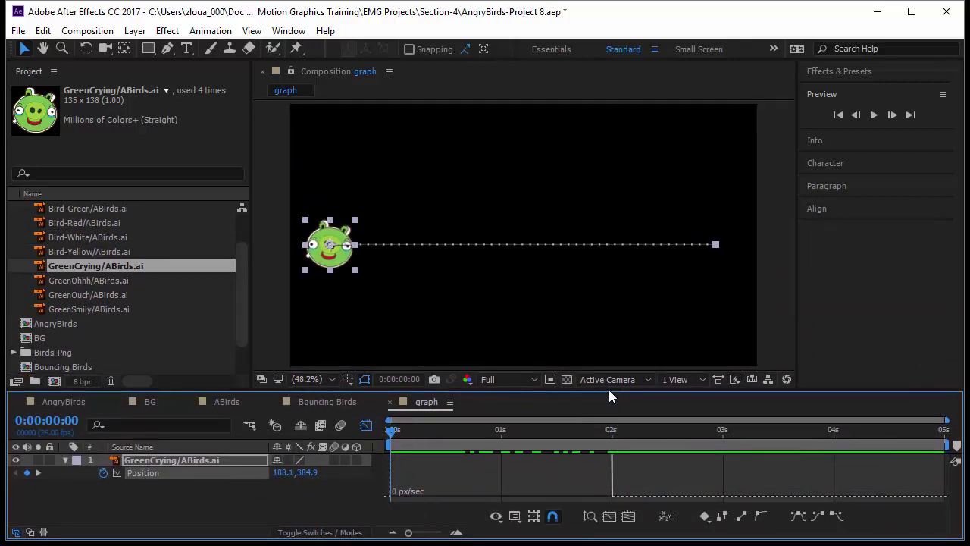
left_click(590, 518)
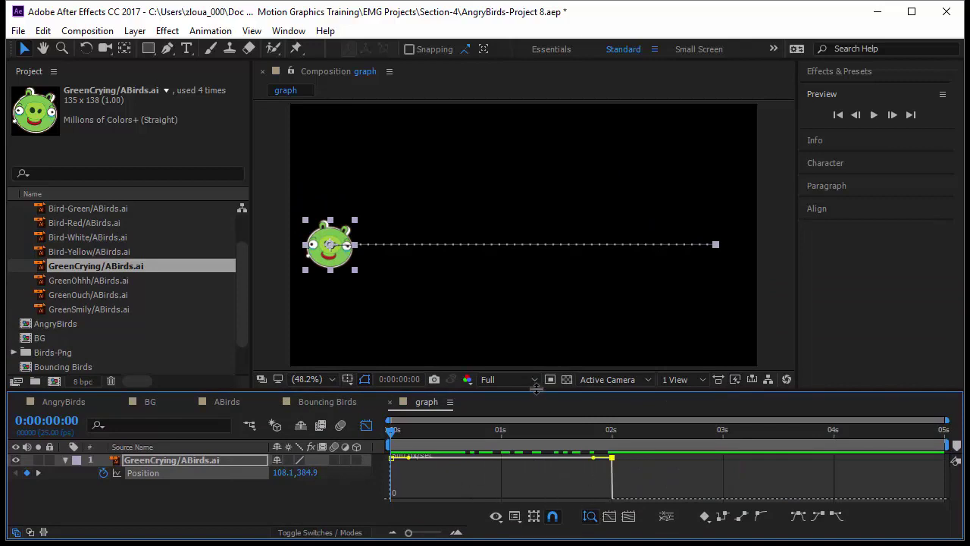
left_click_drag(536, 384, 538, 317)
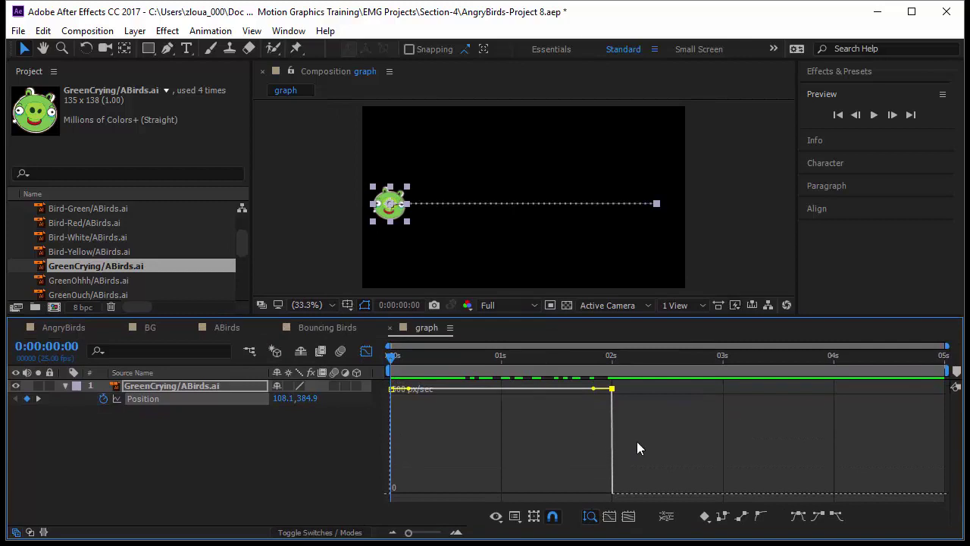
Review the Graph Editor's property display and graph type options, choosing Edit Speed Graph as the graph type
left_click(593, 493)
left_click_drag(633, 421, 390, 379)
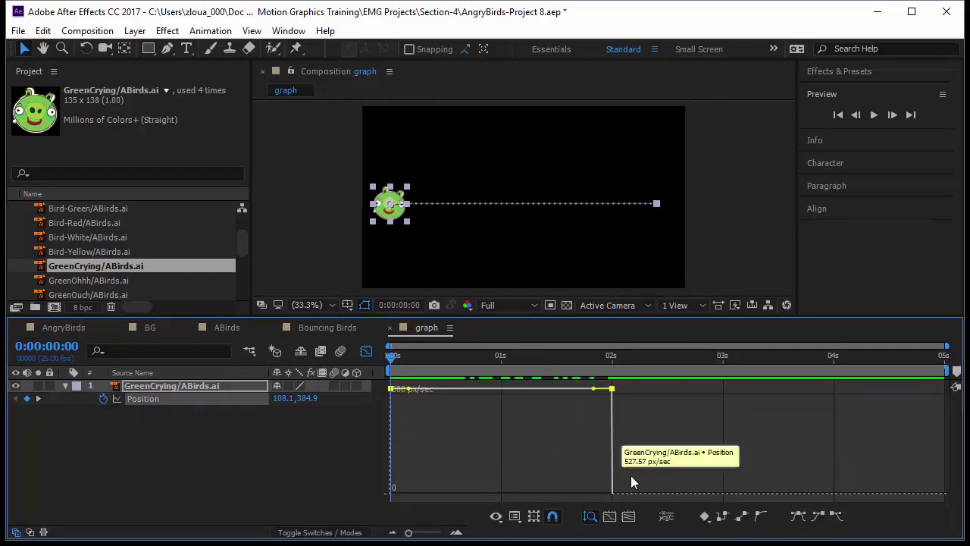
left_click(498, 518)
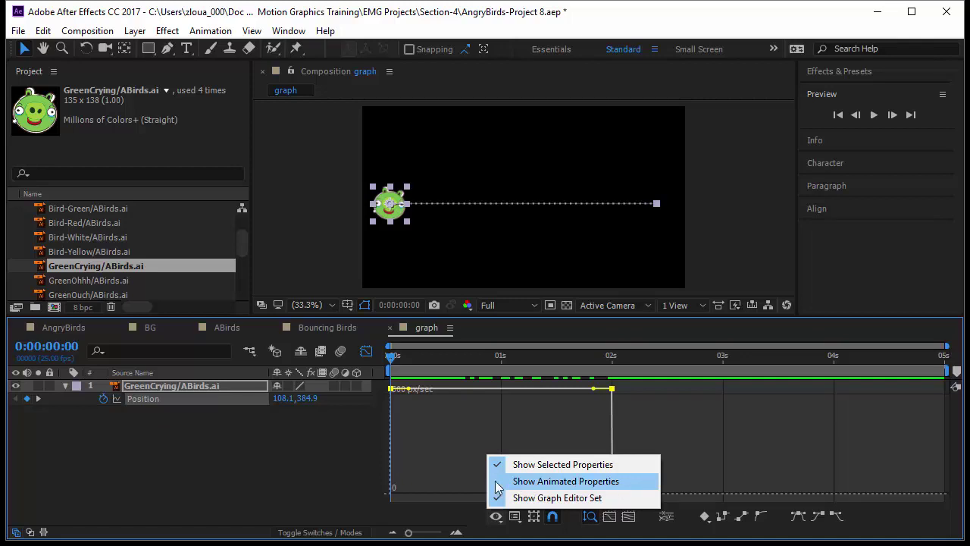
left_click(678, 448)
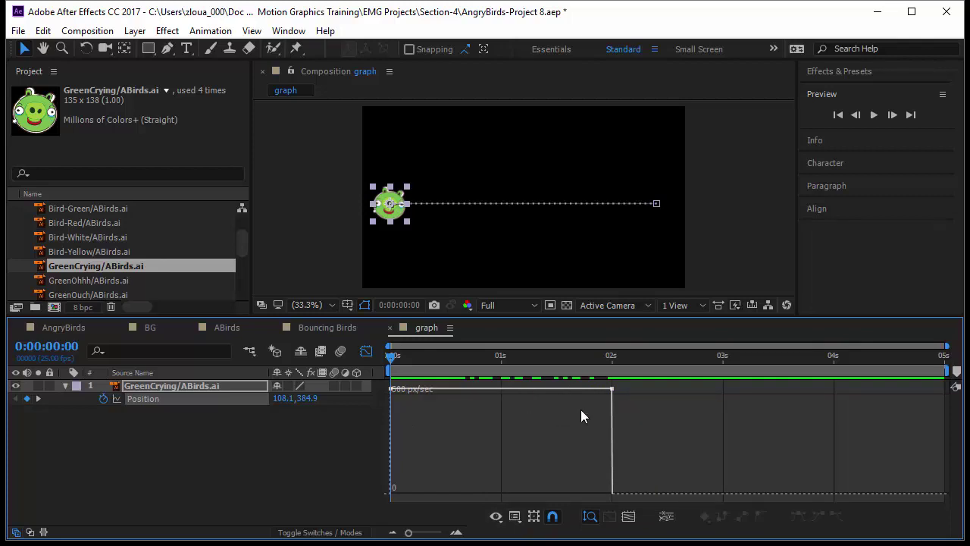
left_click(514, 516)
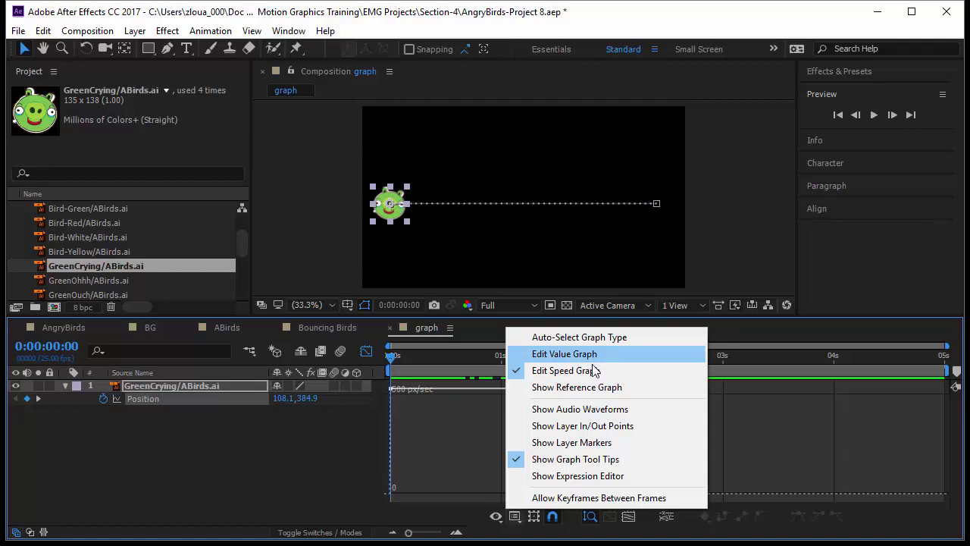
left_click(594, 370)
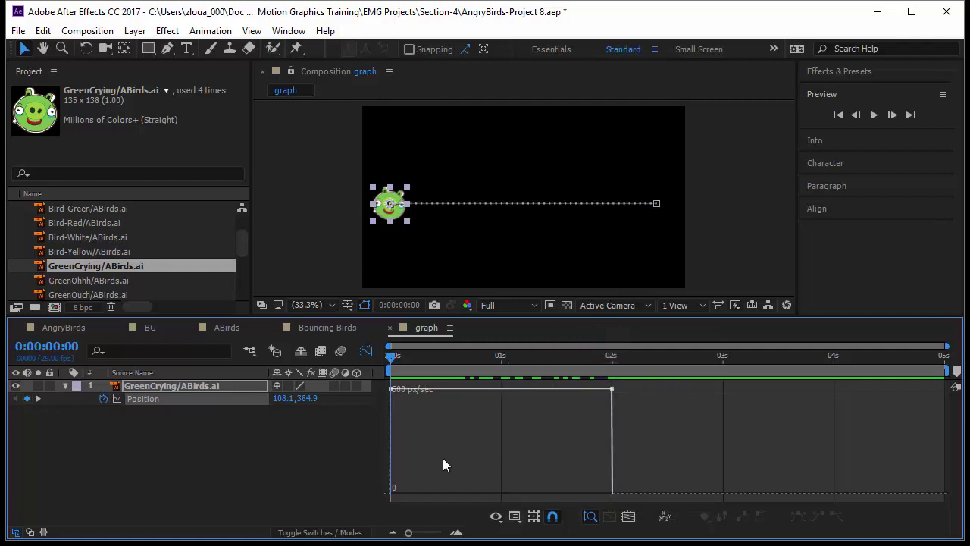
Examine the editing options available for the Position keyframe at 2 seconds and reselect that keyframe
left_click_drag(604, 386, 603, 387)
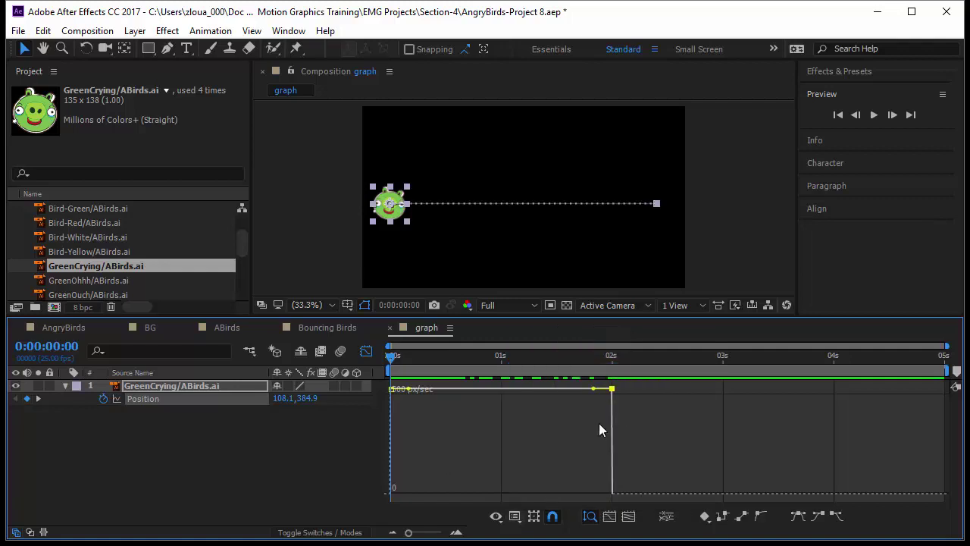
left_click(705, 517)
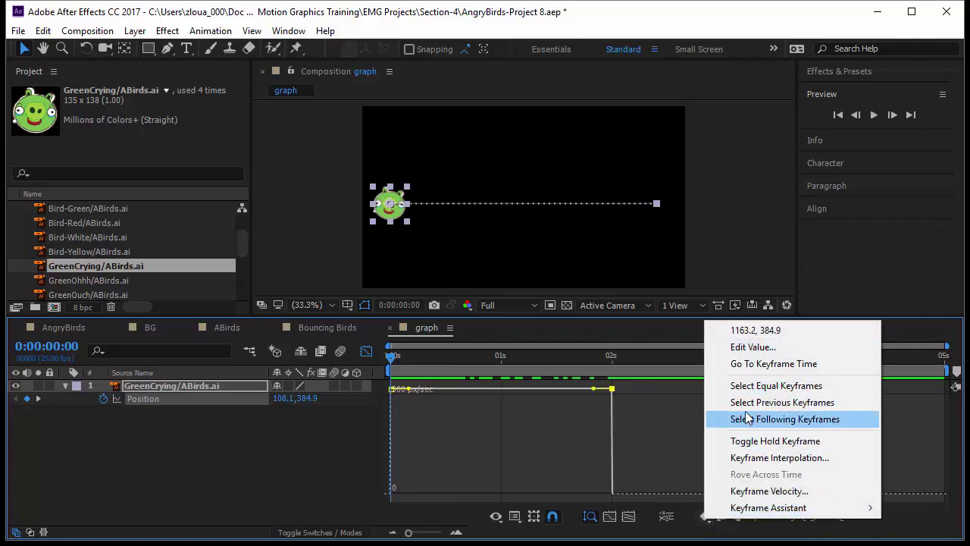
right_click(612, 390)
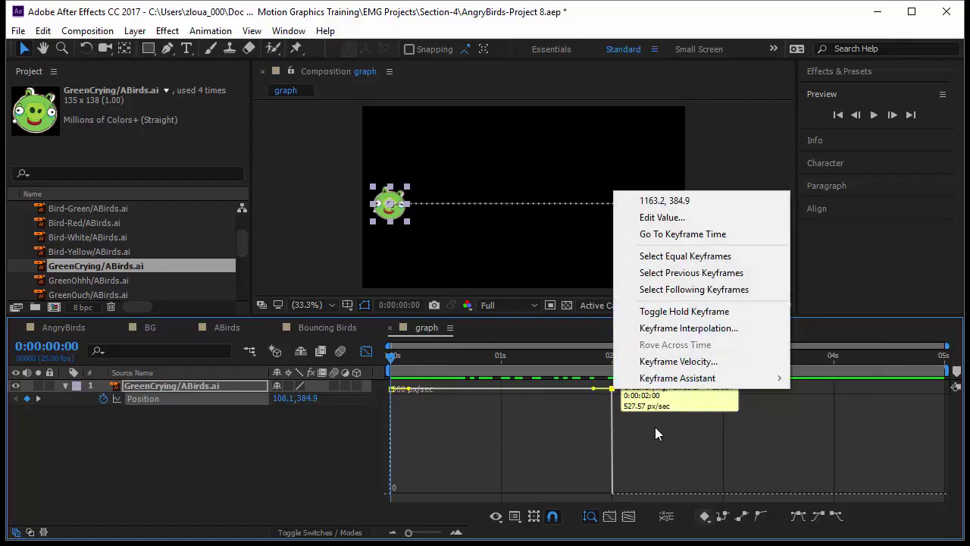
left_click(652, 447)
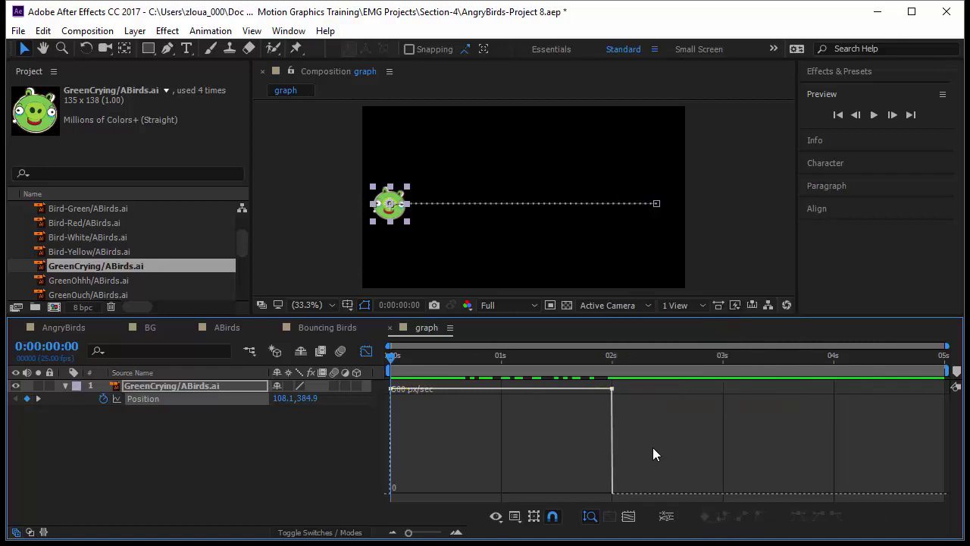
left_click(611, 388)
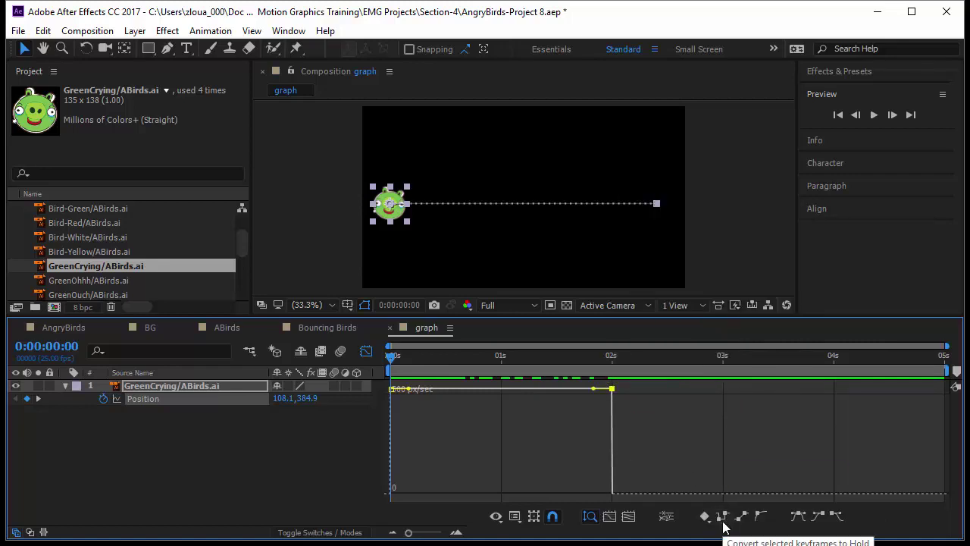